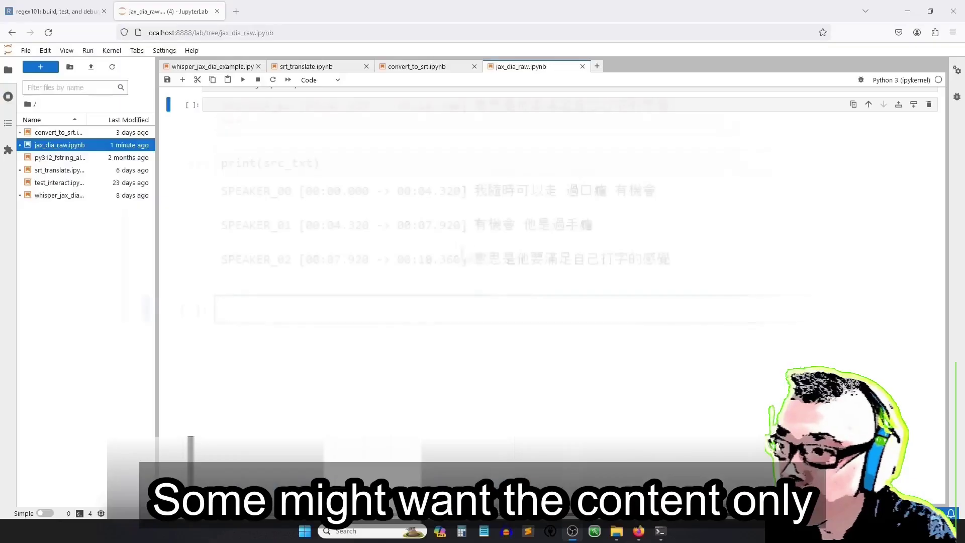
# Step: Highlight the spoken Chinese text on each of the three printed subtitle lines
pyautogui.moveTo(658, 192); pyautogui.dragTo(491, 194)
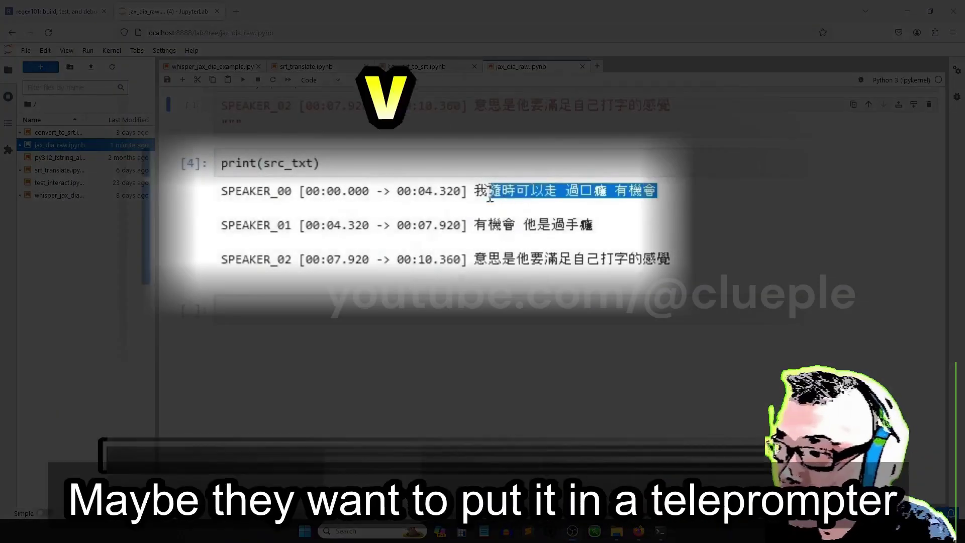
pyautogui.moveTo(609, 227); pyautogui.dragTo(486, 229)
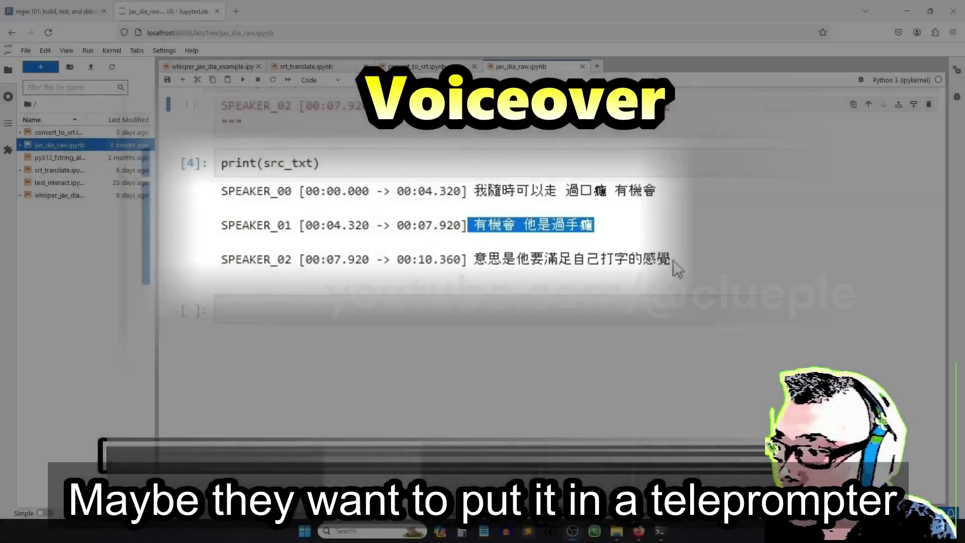
pyautogui.moveTo(672, 261); pyautogui.dragTo(489, 260)
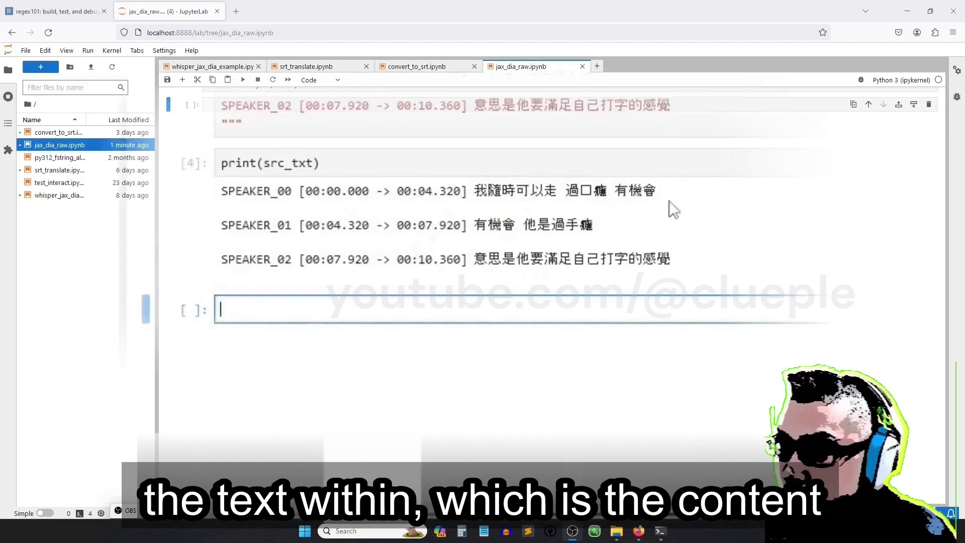
pyautogui.moveTo(669, 201); pyautogui.dragTo(477, 195)
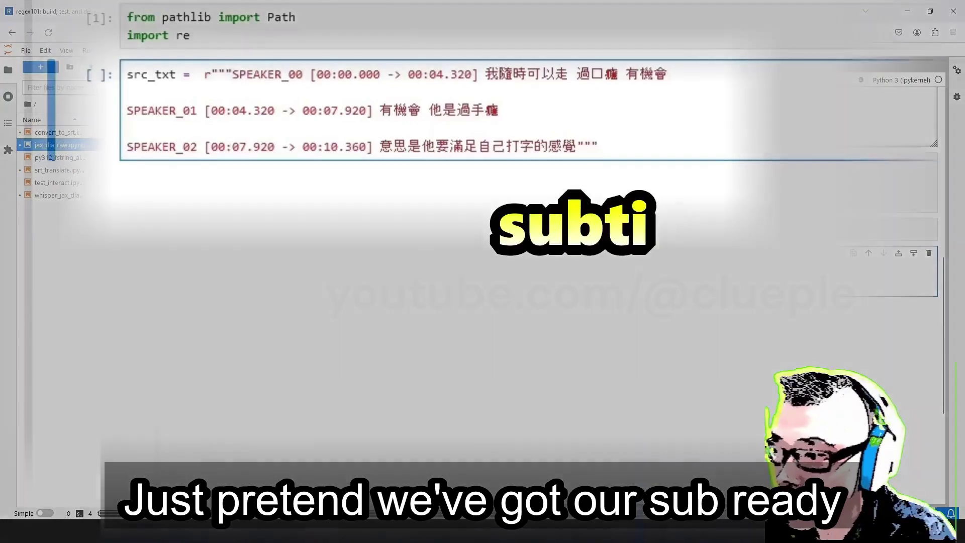
# Step: End src_txt with a newline before the closing triple quotes and rerun it
pyautogui.hotkey('shift', 'Return')
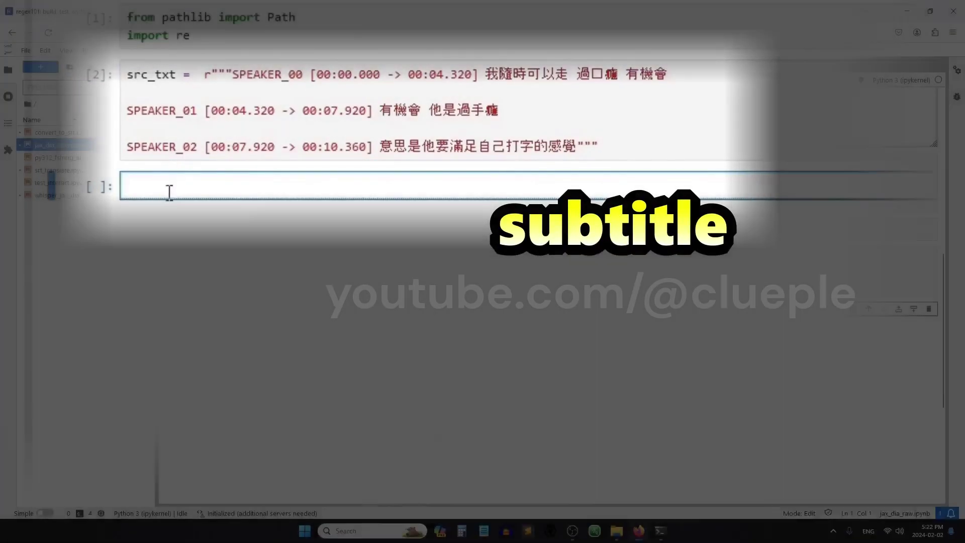
pyautogui.click(577, 146)
pyautogui.press('Return')
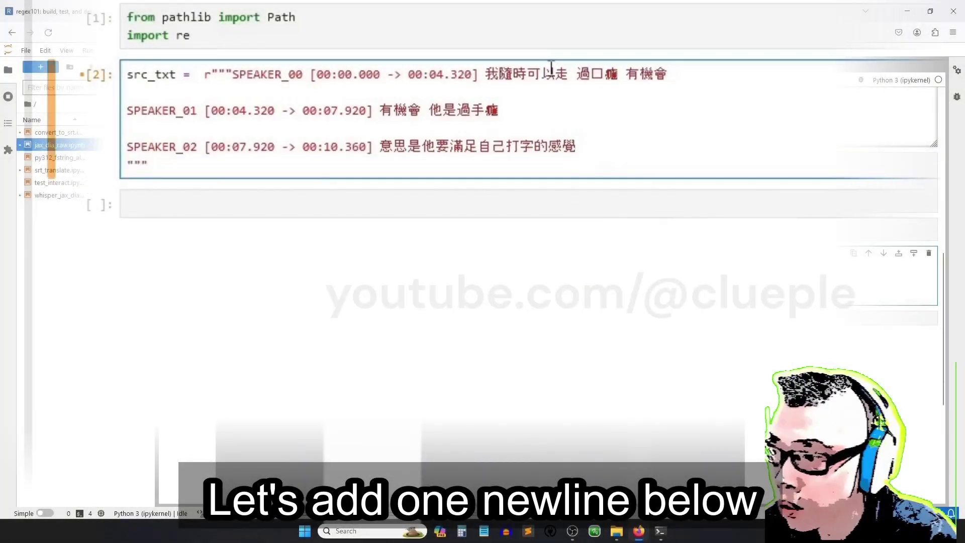
pyautogui.press('End')
pyautogui.hotkey('shift', 'Return')
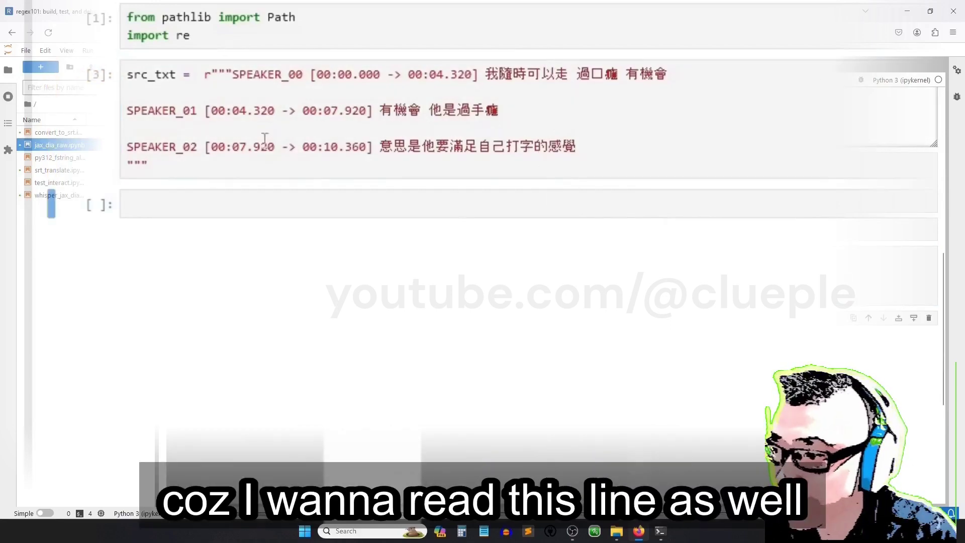
# Step: Run print(src_txt) and highlight the spoken text on each printed line
pyautogui.press('Return')
pyautogui.write('print(src_txt')
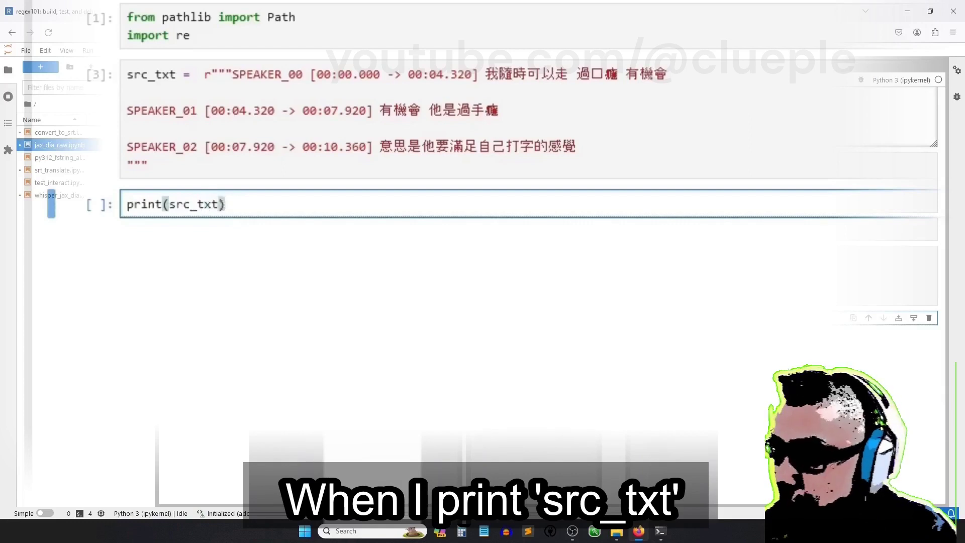
pyautogui.hotkey('shift', 'Return')
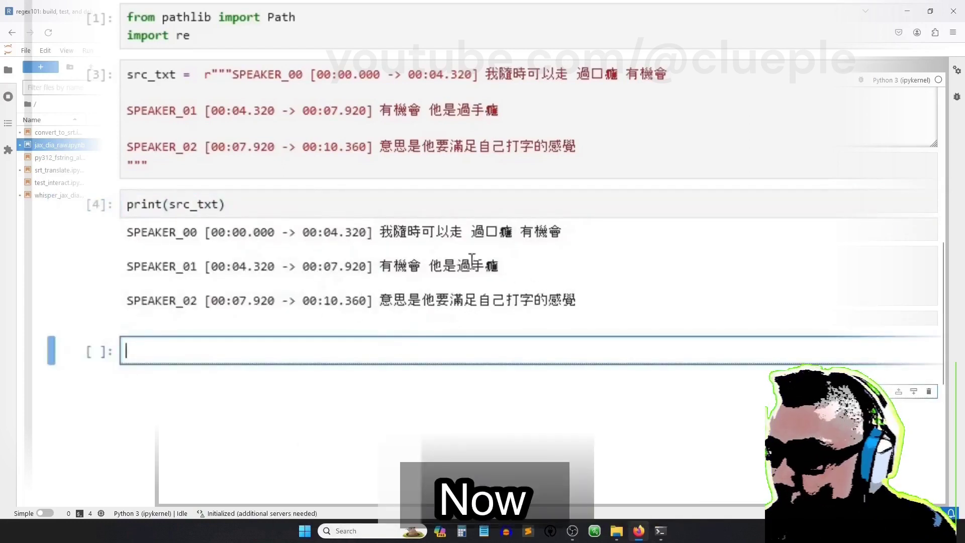
pyautogui.moveTo(564, 232); pyautogui.dragTo(381, 232)
pyautogui.click(515, 275)
pyautogui.moveTo(500, 266); pyautogui.dragTo(379, 266)
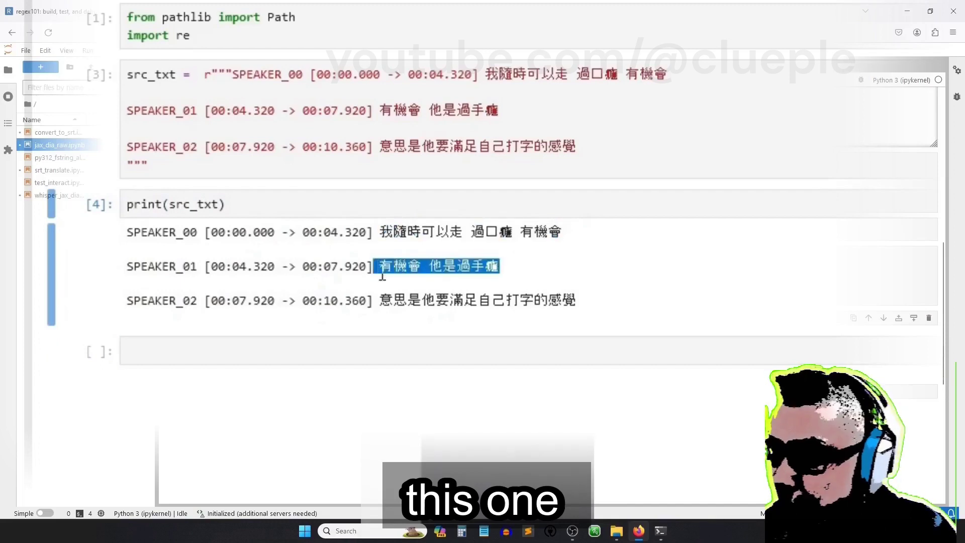
pyautogui.moveTo(578, 301); pyautogui.dragTo(360, 291)
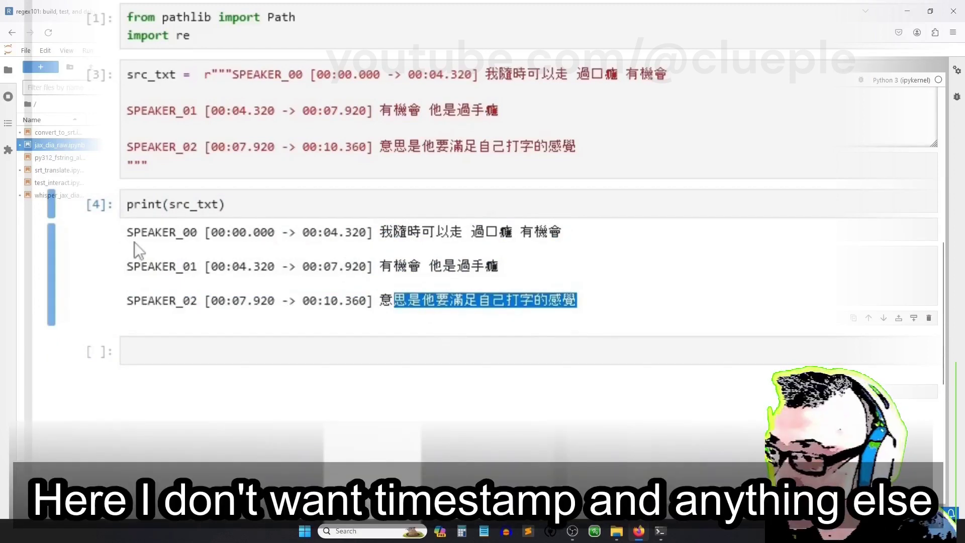
pyautogui.click(402, 241)
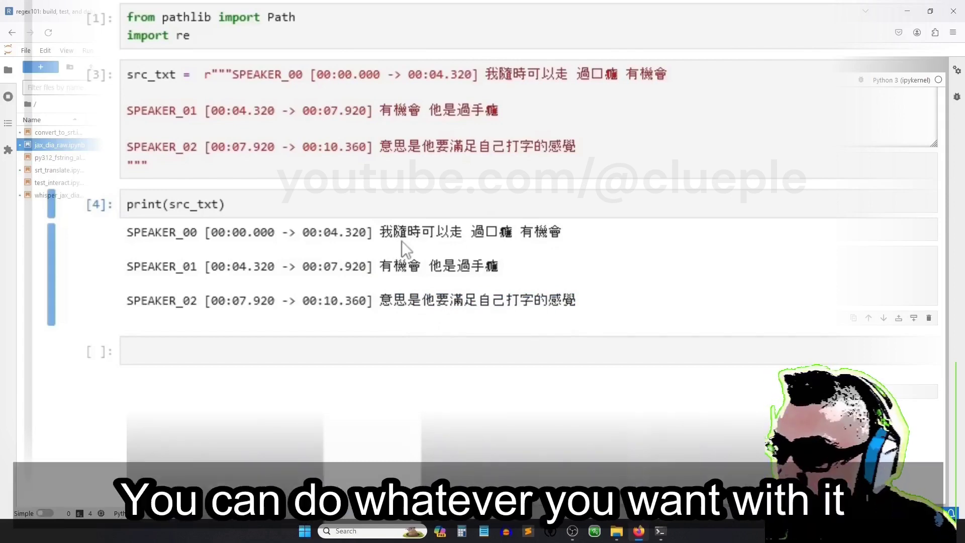
pyautogui.click(312, 350)
pyautogui.write('r')
pyautogui.scroll(-1, 233, 282)
pyautogui.scroll(-2, 204, 27)
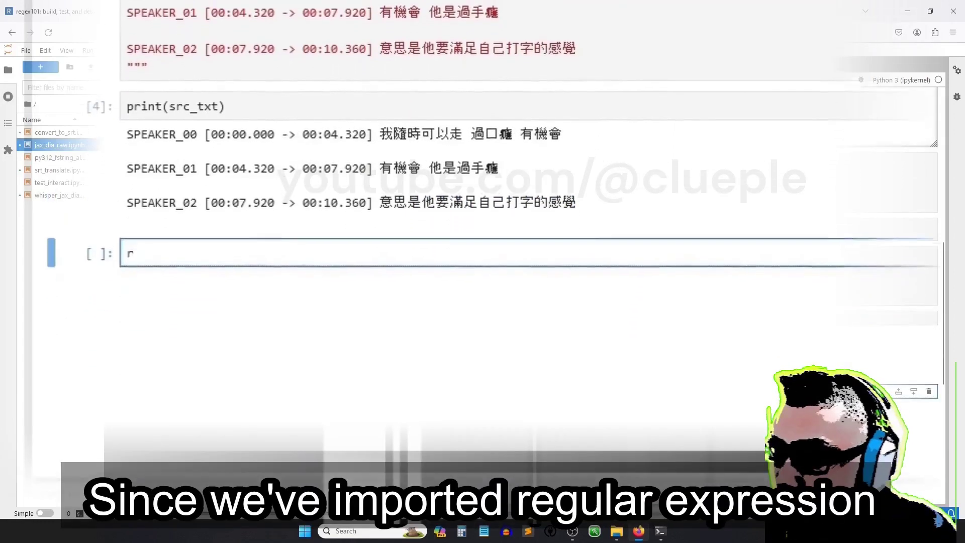
pyautogui.write('re')
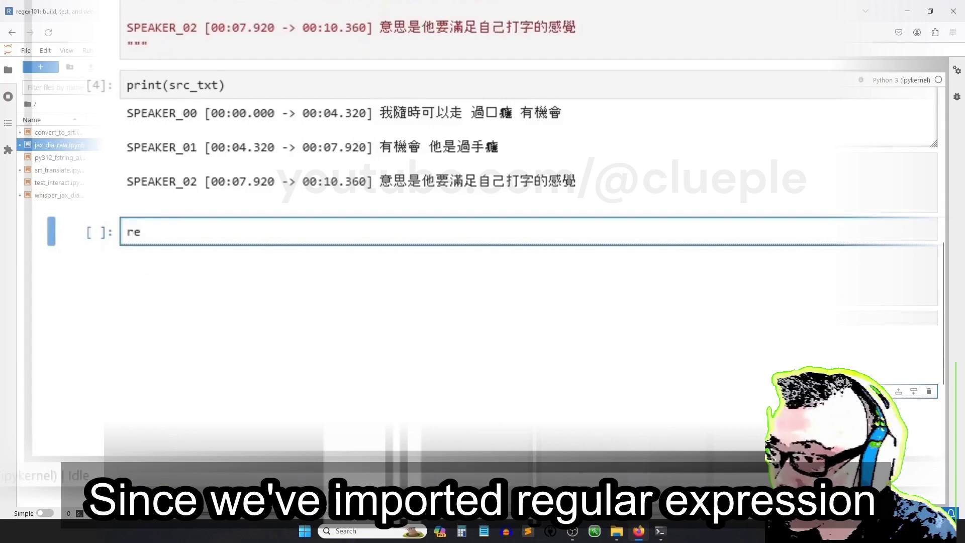
pyautogui.write('.findall( ')
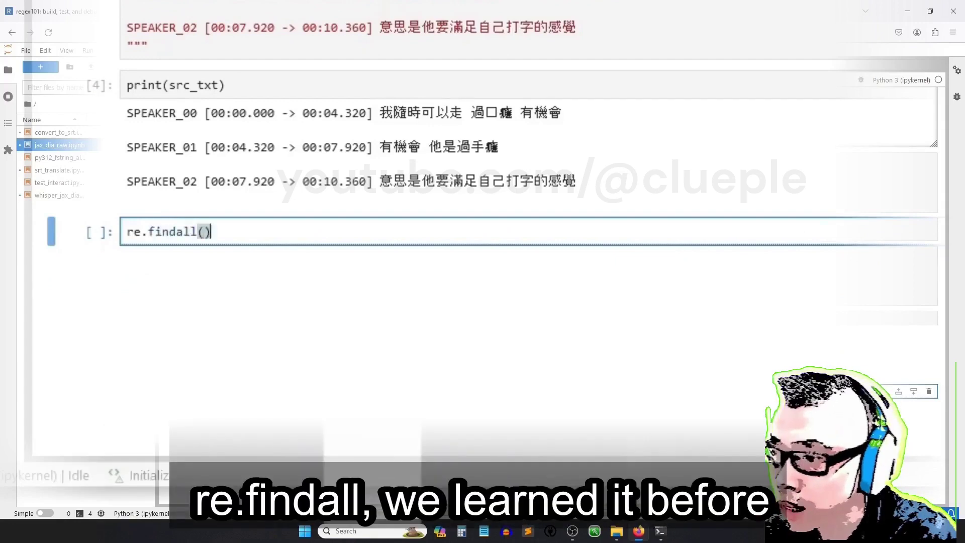
pyautogui.write('1')
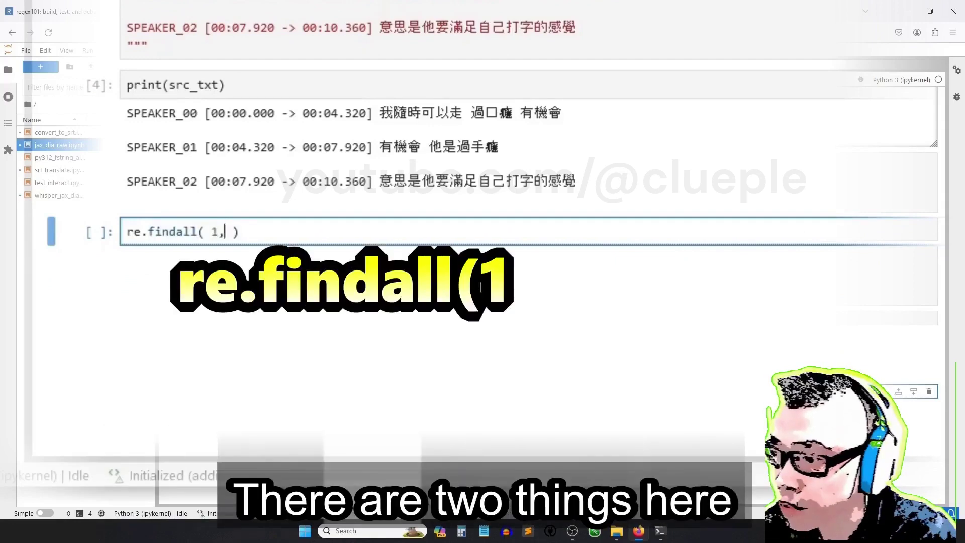
pyautogui.write(', 2')
# Step: Replace the placeholder re.findall arguments with r'\w' and src_txt
pyautogui.press('Left')
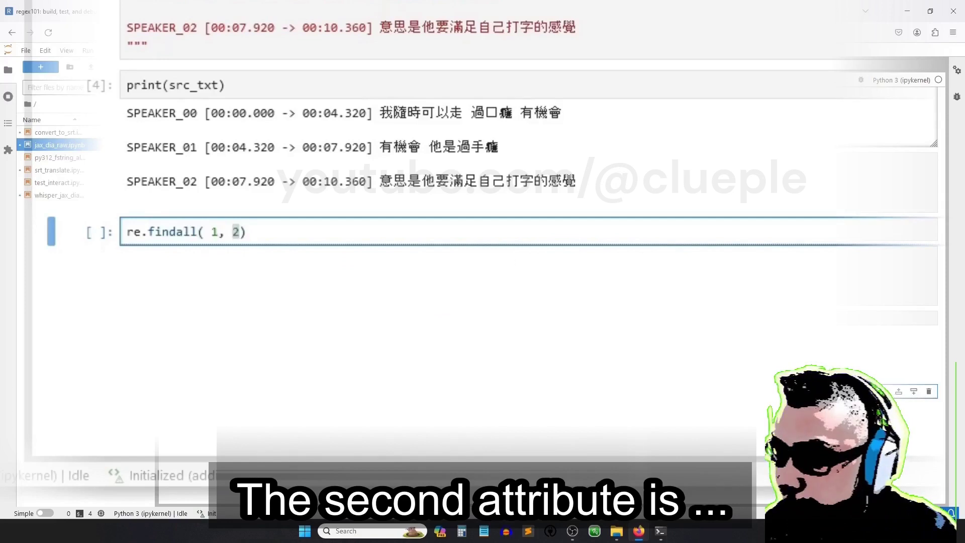
pyautogui.write('src_txt')
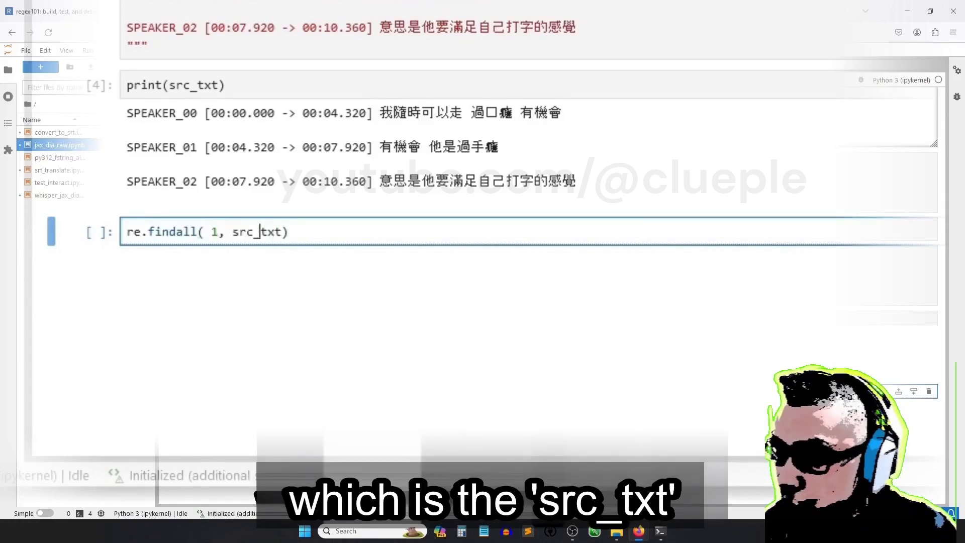
pyautogui.click(219, 231)
pyautogui.press('BackSpace')
pyautogui.write("r'")
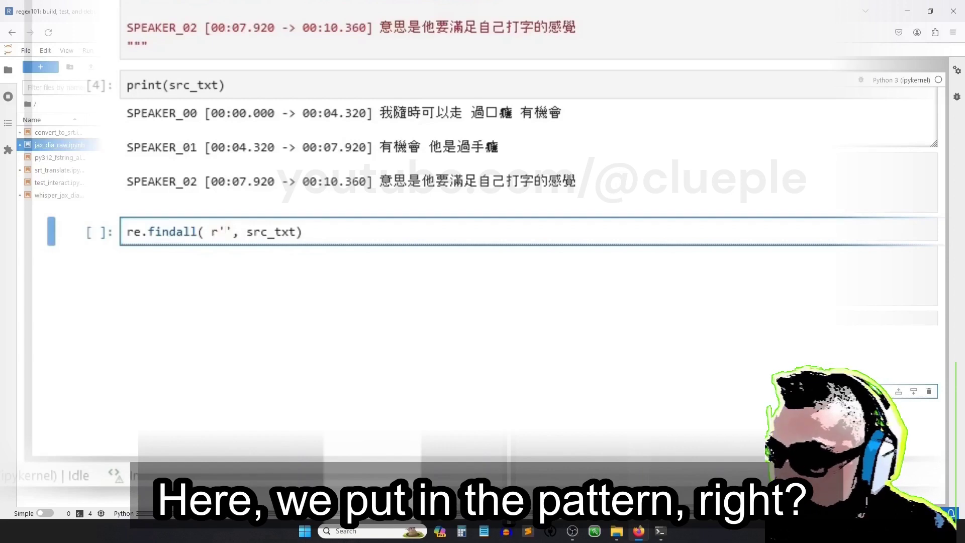
pyautogui.write('your pattern come')
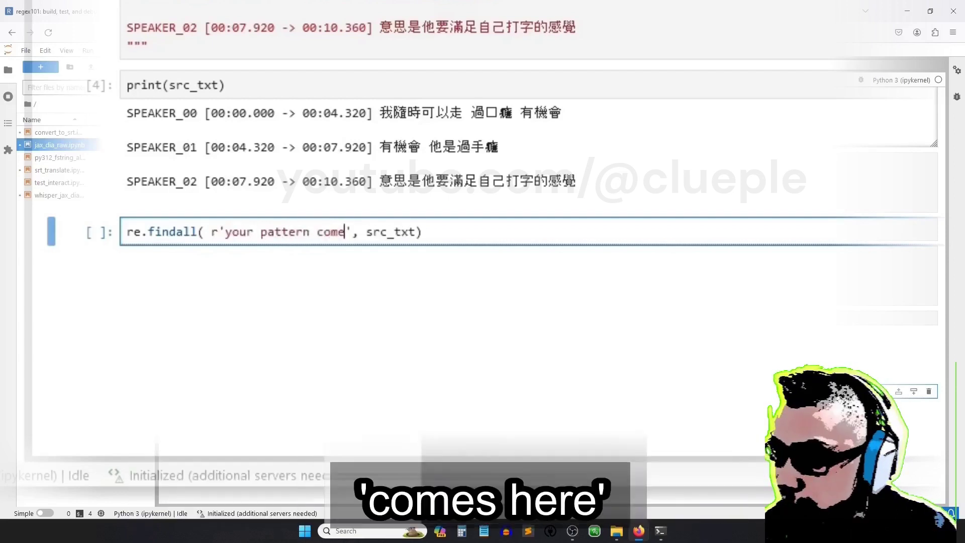
pyautogui.hotkey('shift', 'Left')
pyautogui.hotkey('shift', 'Left')
pyautogui.hotkey('shift', 'Left')
pyautogui.hotkey('shift', 'Left')
pyautogui.press('BackSpace')
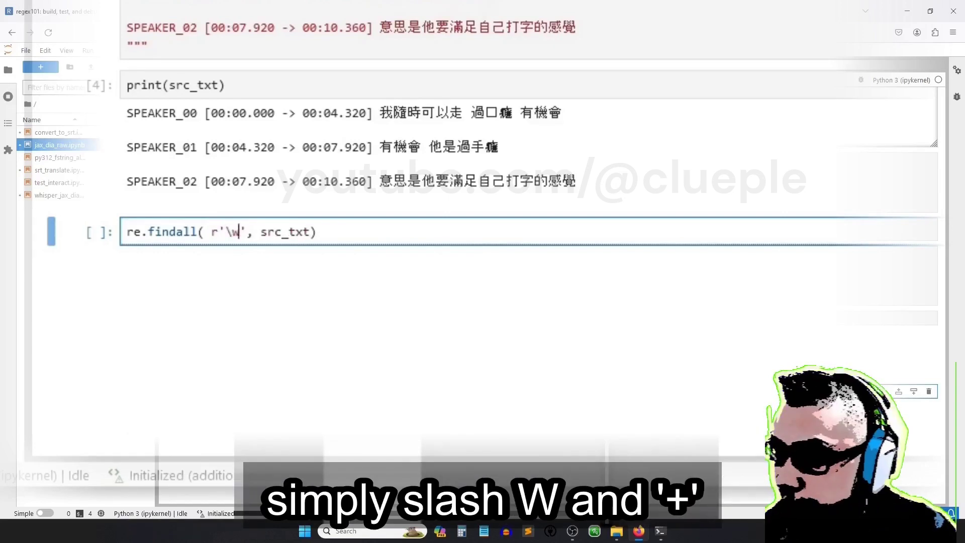
# Step: Run re.findall(r'\w+', src_txt) and review the returned word-token list
pyautogui.hotkey('shift', 'Return')
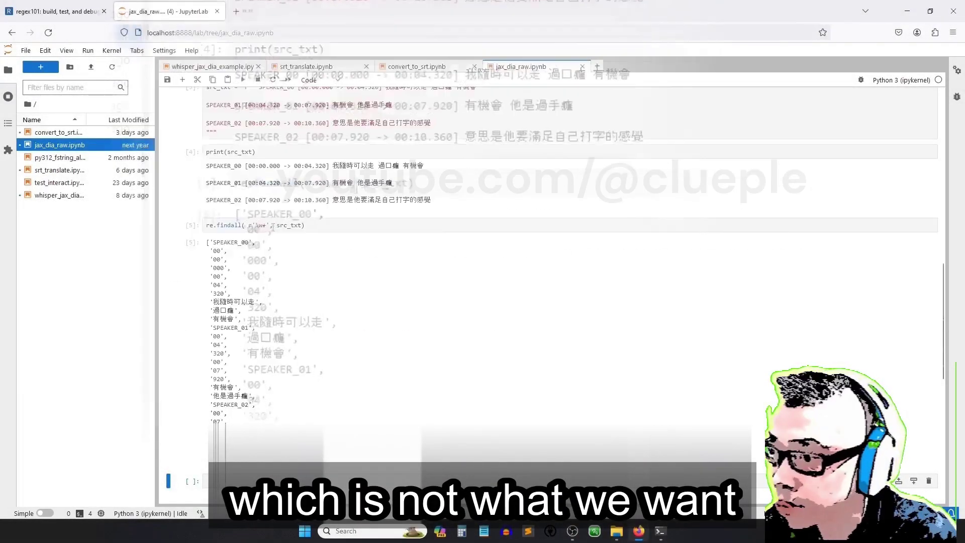
pyautogui.click(252, 224)
pyautogui.scroll(2, 326, 240)
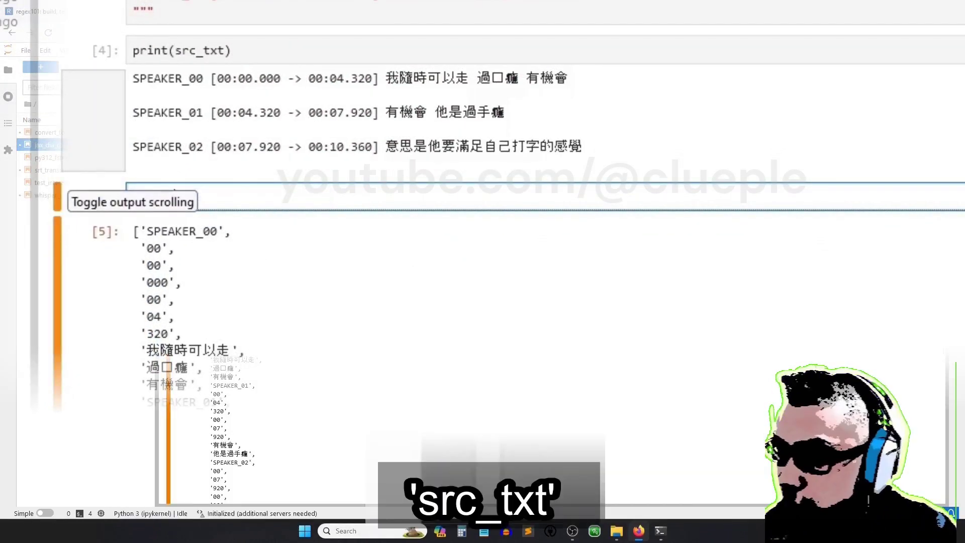
# Step: Display the raw src_txt string and highlight the \n\n after the first sentence
pyautogui.hotkey('ctrl', 'a')
pyautogui.write('src_txt')
pyautogui.hotkey('shift', 'Return')
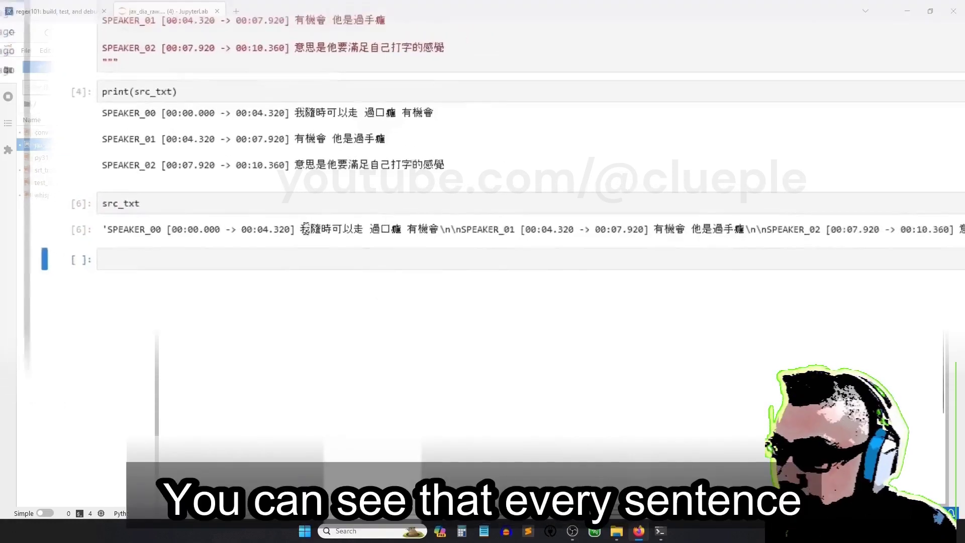
pyautogui.moveTo(243, 228); pyautogui.dragTo(337, 229)
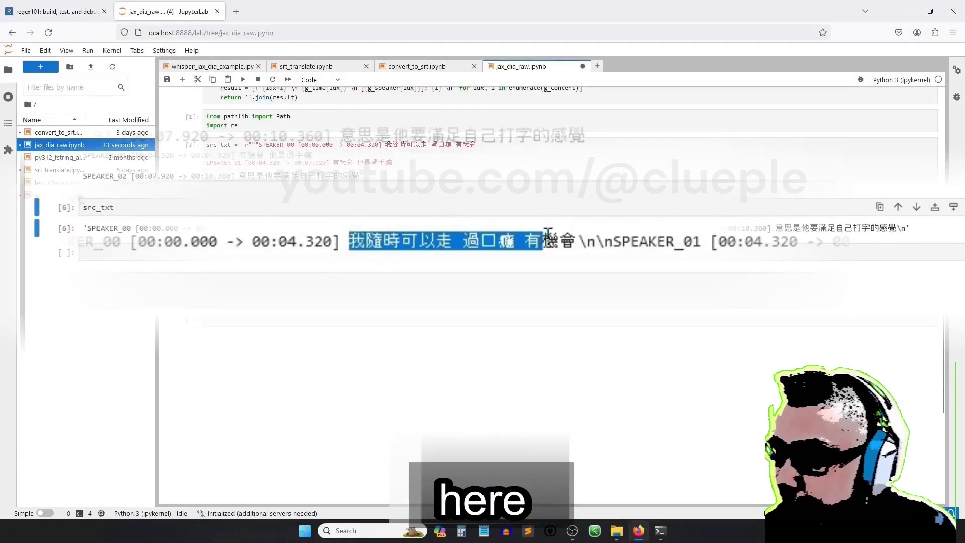
pyautogui.moveTo(549, 236); pyautogui.dragTo(581, 240)
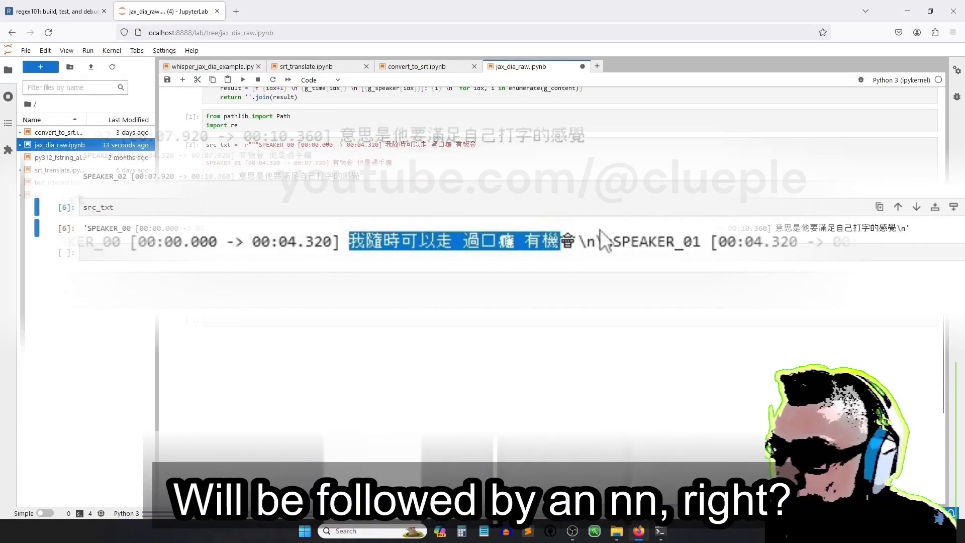
pyautogui.click(584, 251)
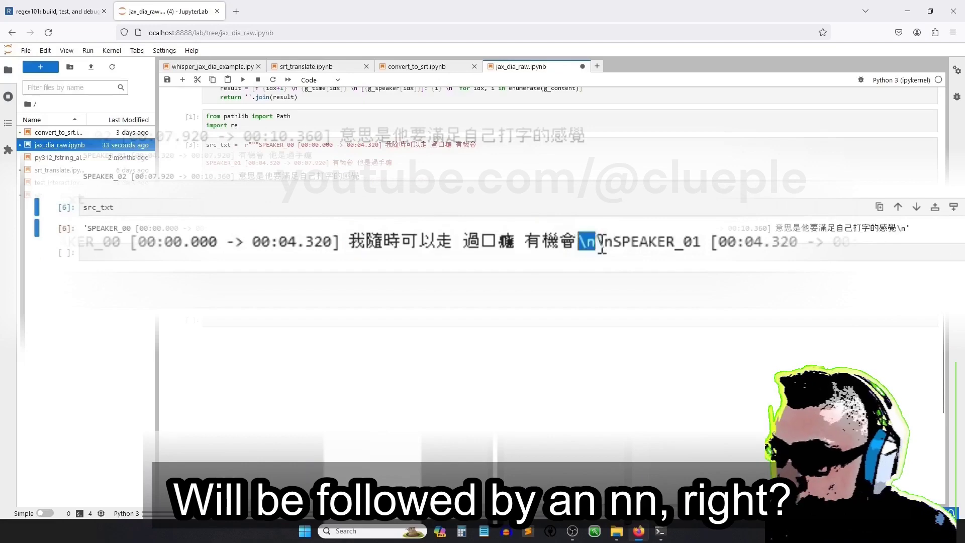
pyautogui.click(602, 252)
pyautogui.write('re.')
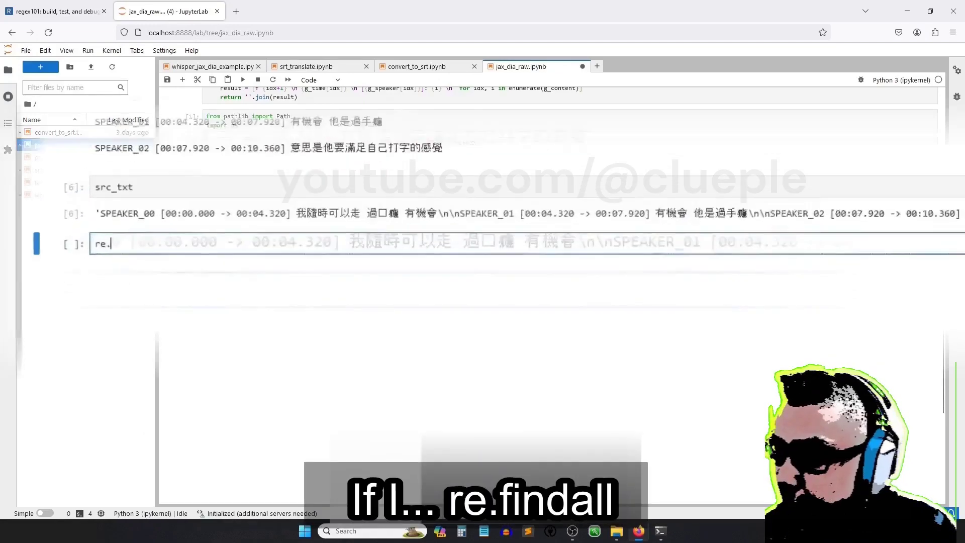
pyautogui.write('fin')
pyautogui.write('dall(')
pyautogui.write(' , src_txt')
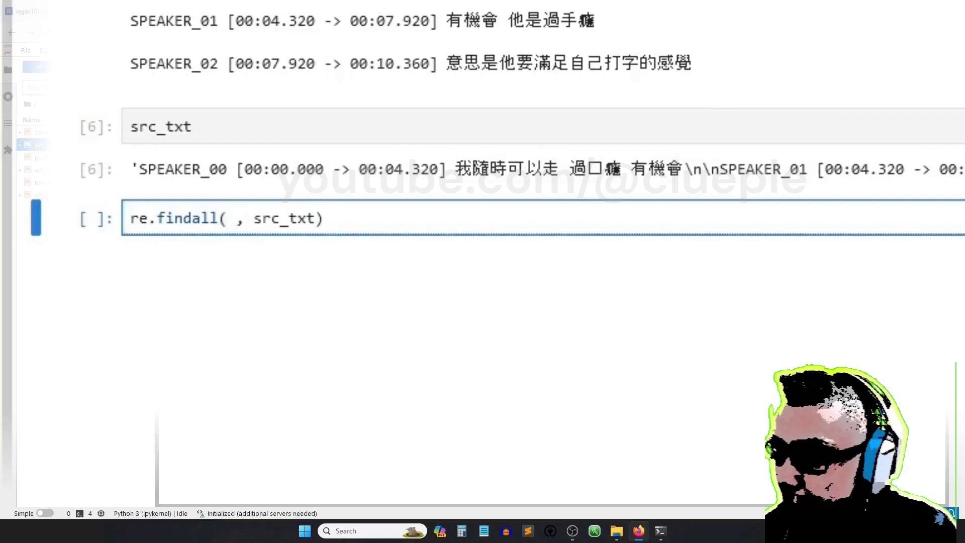
# Step: Run re.findall(r'\w+(?=\n\n)', src_txt) to match words before double line breaks
pyautogui.press('Left')
pyautogui.press('Left')
pyautogui.press('Left')
pyautogui.write("r'")
pyautogui.write('\\w')
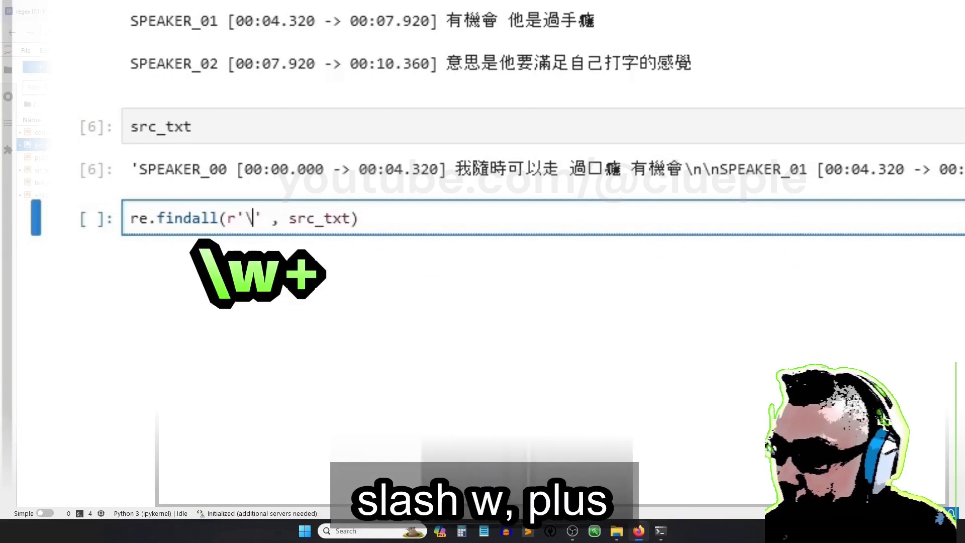
pyautogui.write('+')
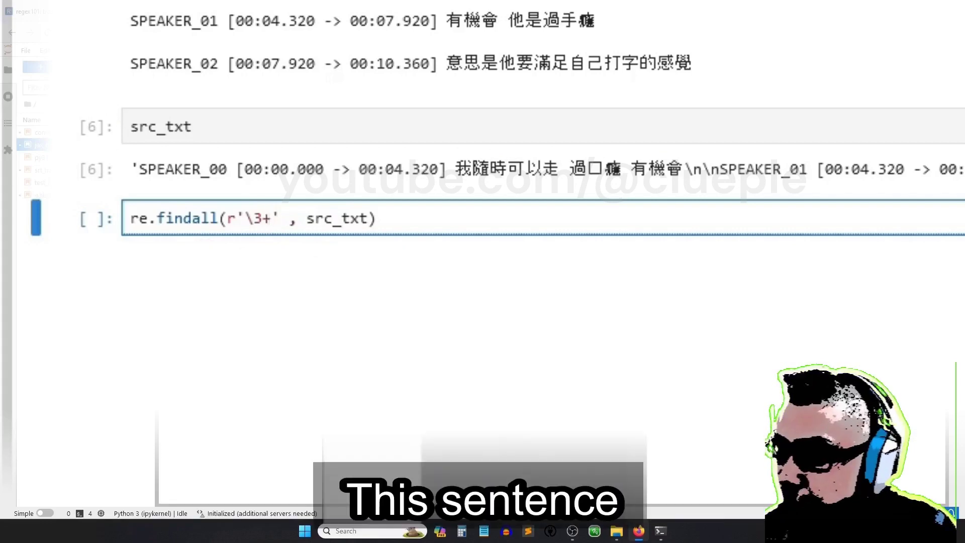
pyautogui.write('(?=')
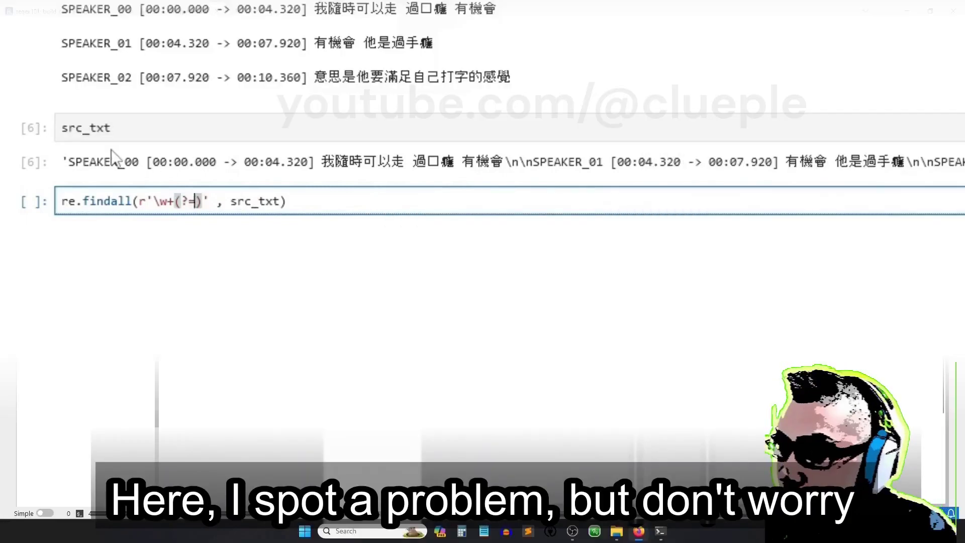
pyautogui.write('\\n\\n')
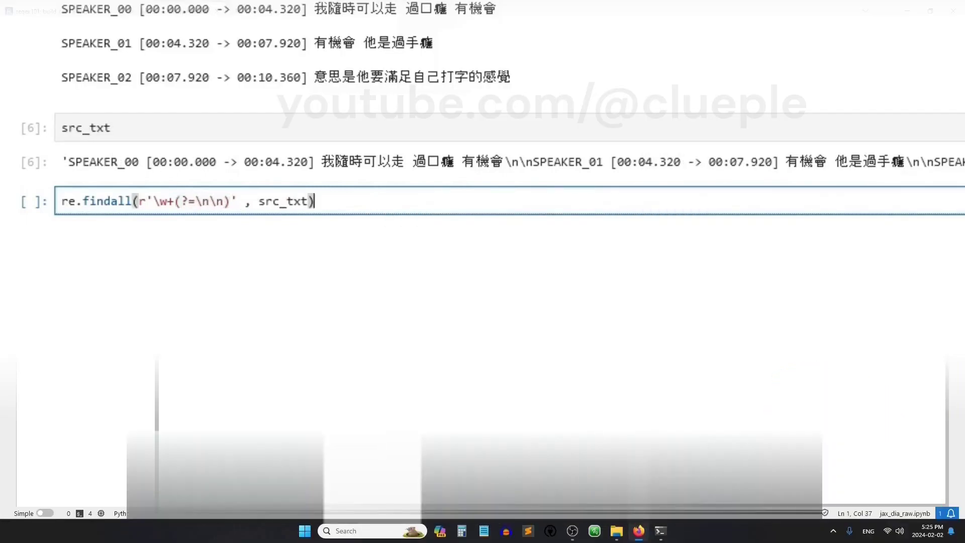
pyautogui.hotkey('shift', 'Return')
pyautogui.scroll(1, 225, 281)
pyautogui.write('result')
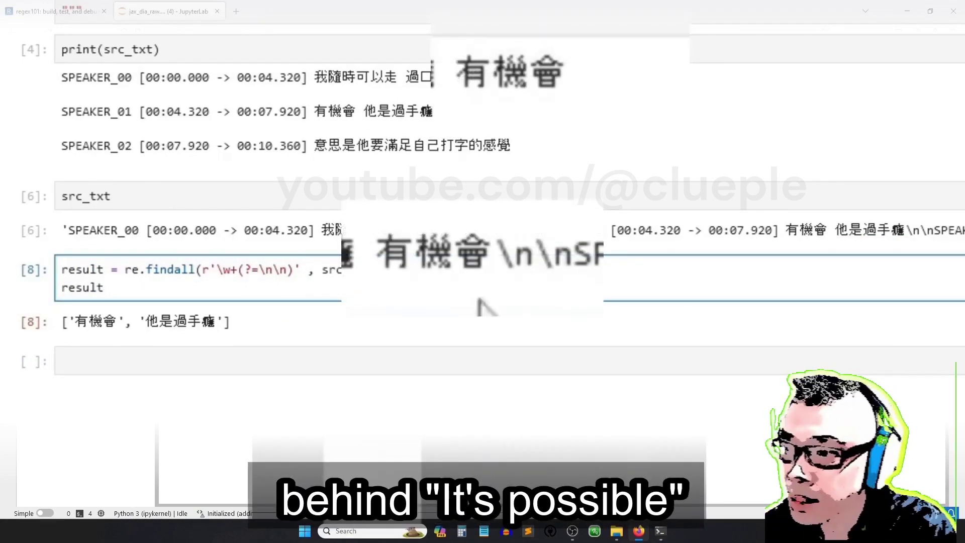
pyautogui.moveTo(378, 236); pyautogui.dragTo(575, 264)
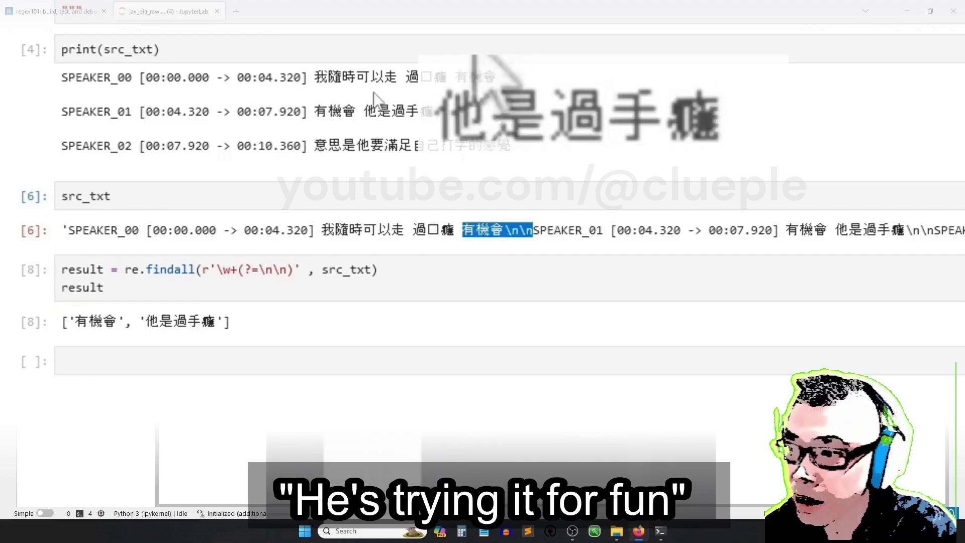
pyautogui.click(487, 183)
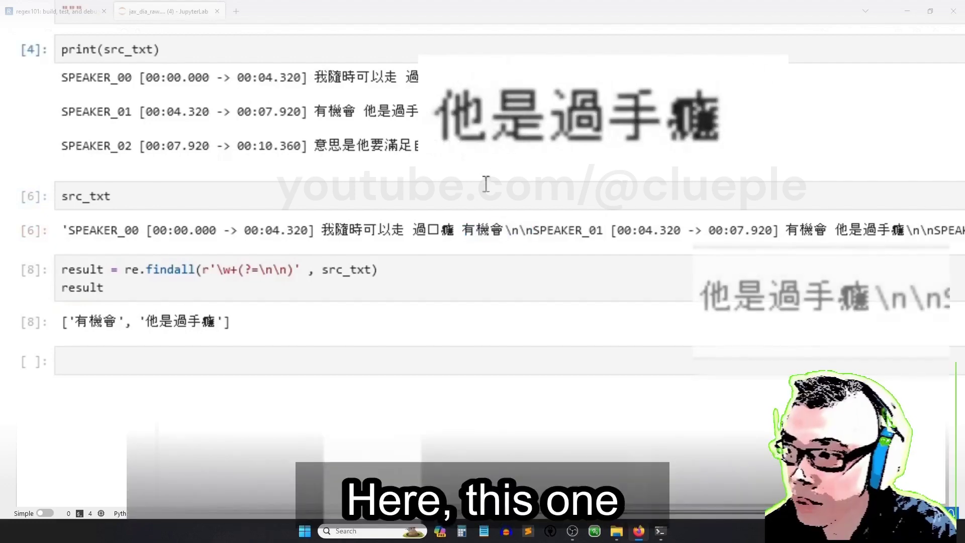
pyautogui.moveTo(457, 230); pyautogui.dragTo(526, 230)
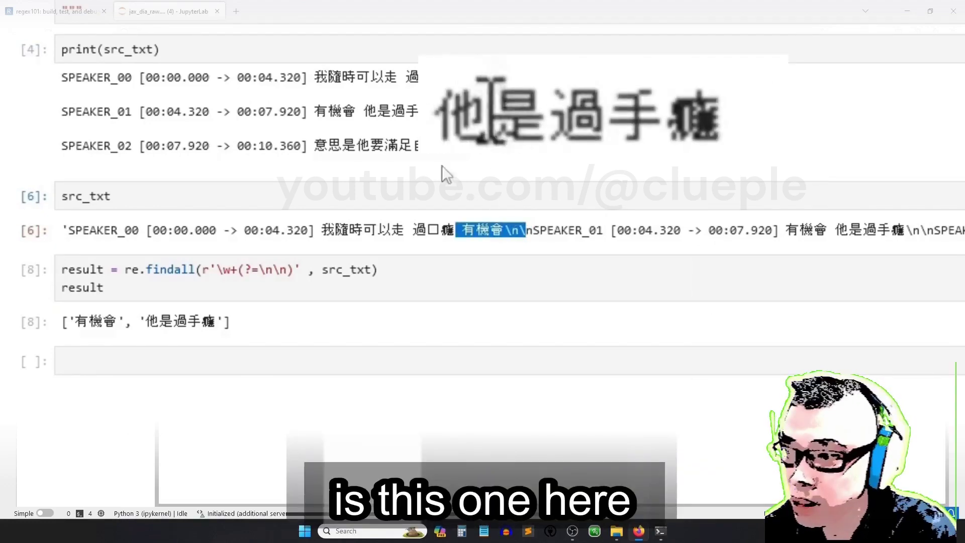
pyautogui.moveTo(364, 111); pyautogui.dragTo(407, 110)
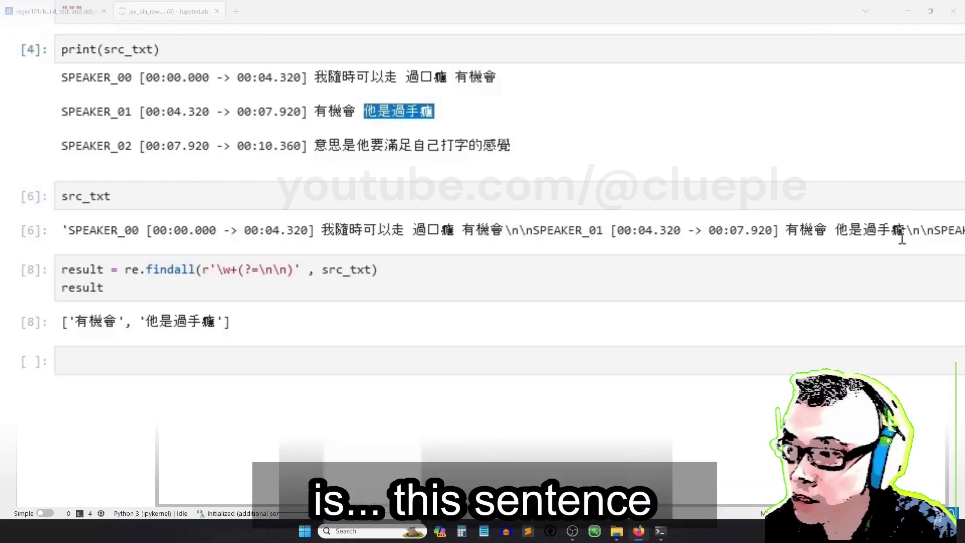
pyautogui.moveTo(836, 230); pyautogui.dragTo(907, 229)
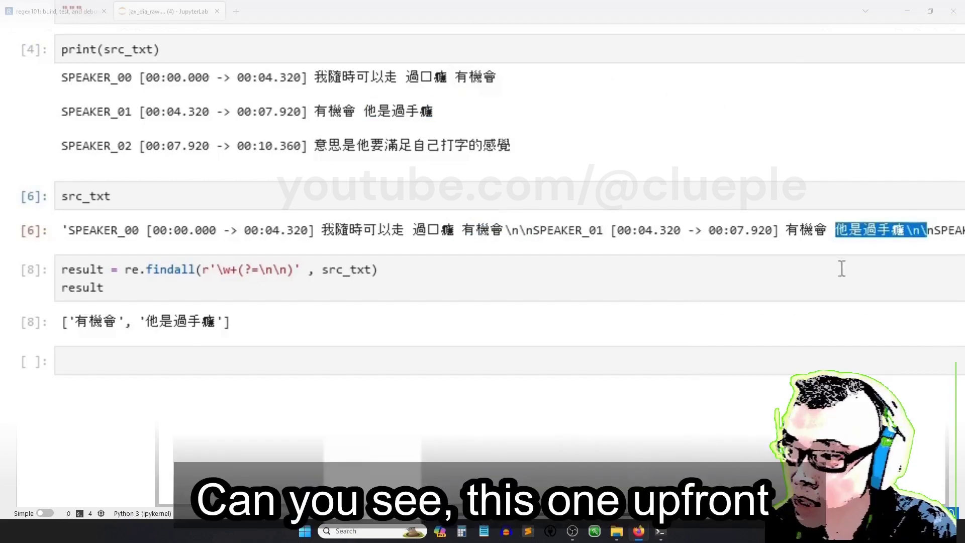
pyautogui.click(842, 233)
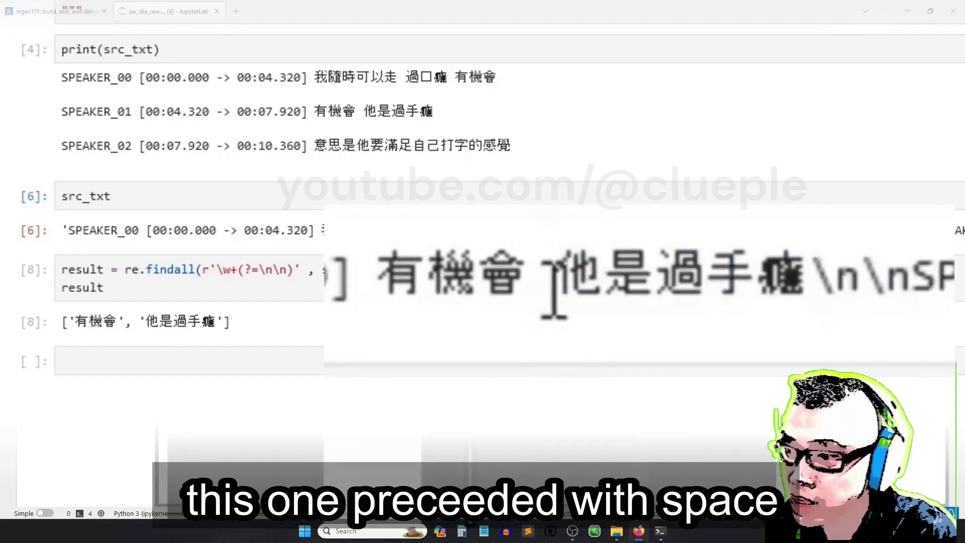
pyautogui.moveTo(558, 282); pyautogui.dragTo(532, 285)
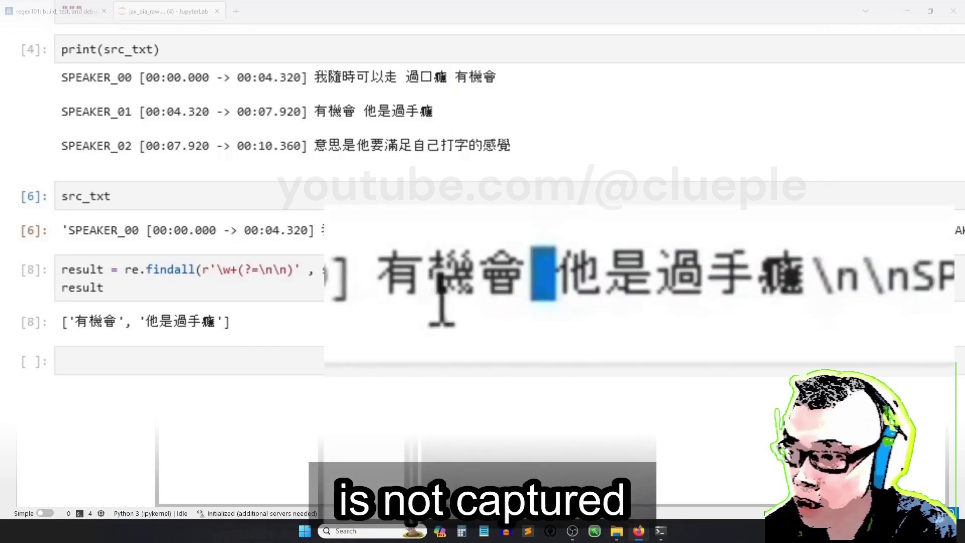
pyautogui.click(404, 76)
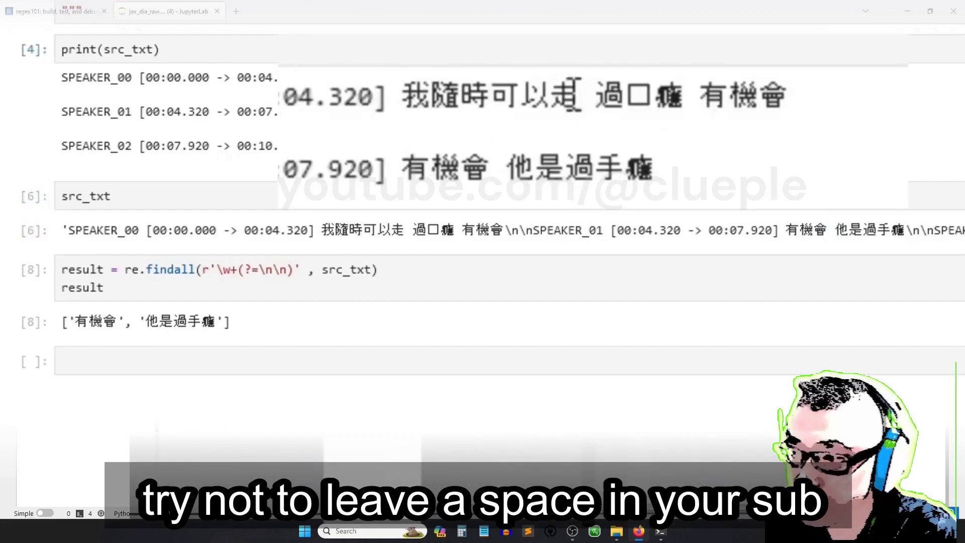
pyautogui.moveTo(403, 76); pyautogui.dragTo(389, 76)
pyautogui.click(404, 77)
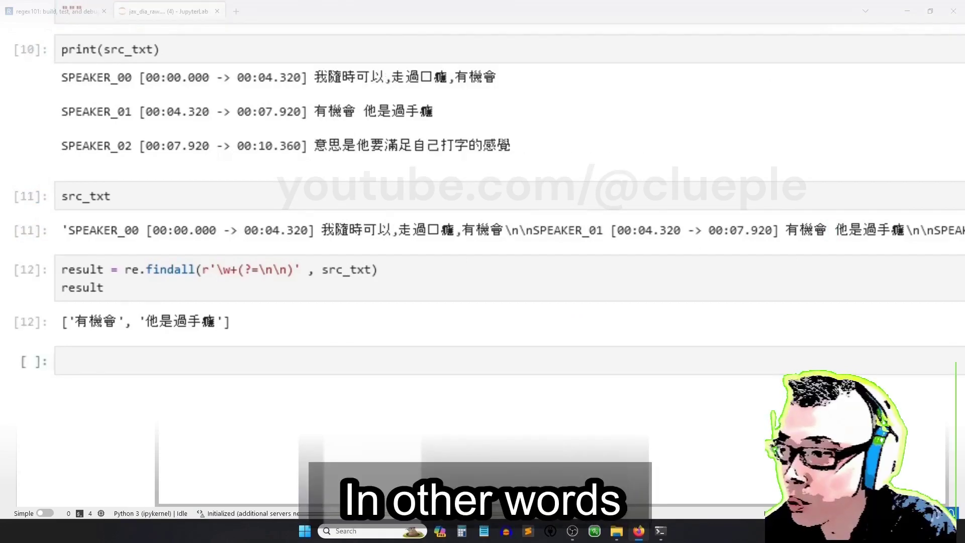
pyautogui.scroll(2, 483, 264)
pyautogui.scroll(3, 483, 264)
# Step: Delete the commas from the spoken text in the src_txt cell
pyautogui.click(560, 56)
pyautogui.press('BackSpace')
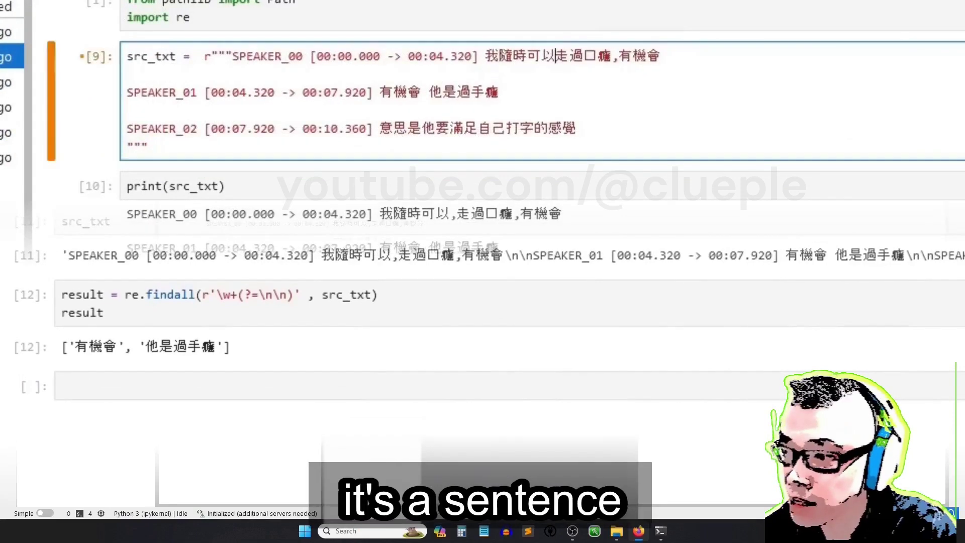
pyautogui.press('Right')
pyautogui.press('Right')
pyautogui.press('Right')
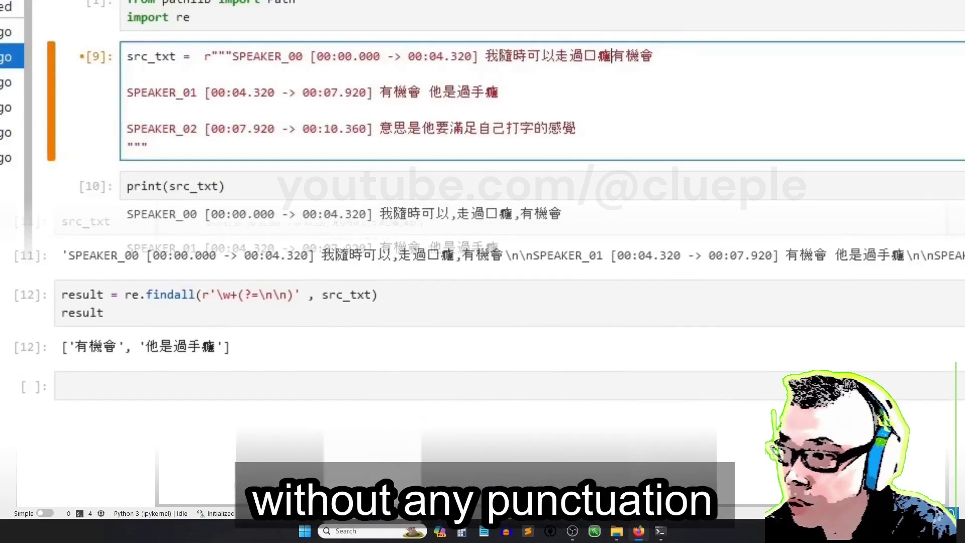
# Step: Rerun the following cells and inspect the two full sentences findall returns
pyautogui.hotkey('shift', 'Return')
pyautogui.press('Down')
pyautogui.hotkey('shift', 'Return')
pyautogui.hotkey('shift', 'Return')
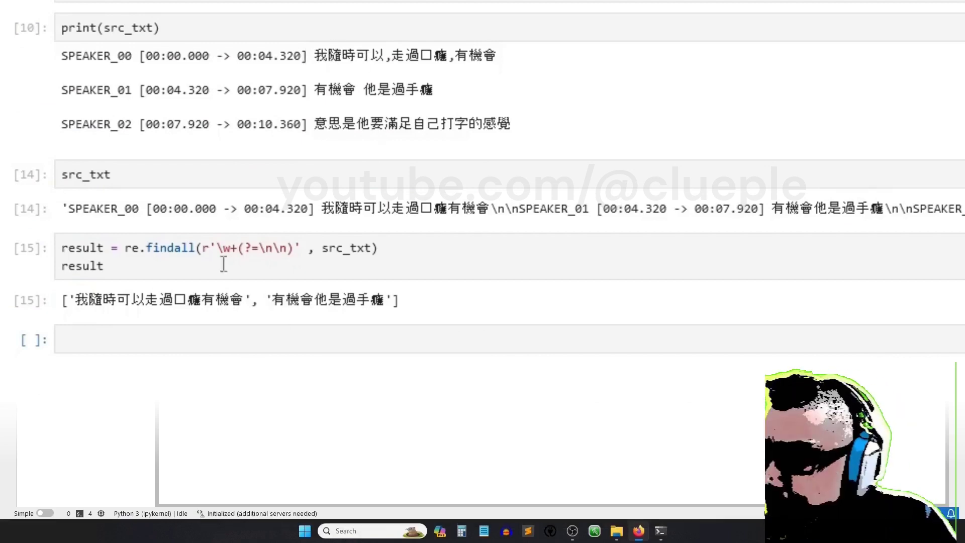
pyautogui.moveTo(315, 57); pyautogui.dragTo(508, 53)
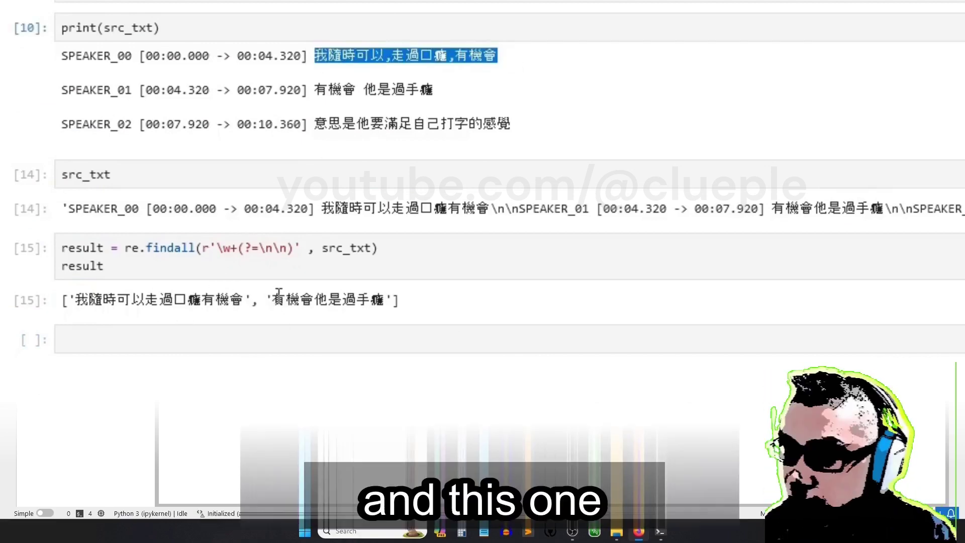
pyautogui.click(276, 306)
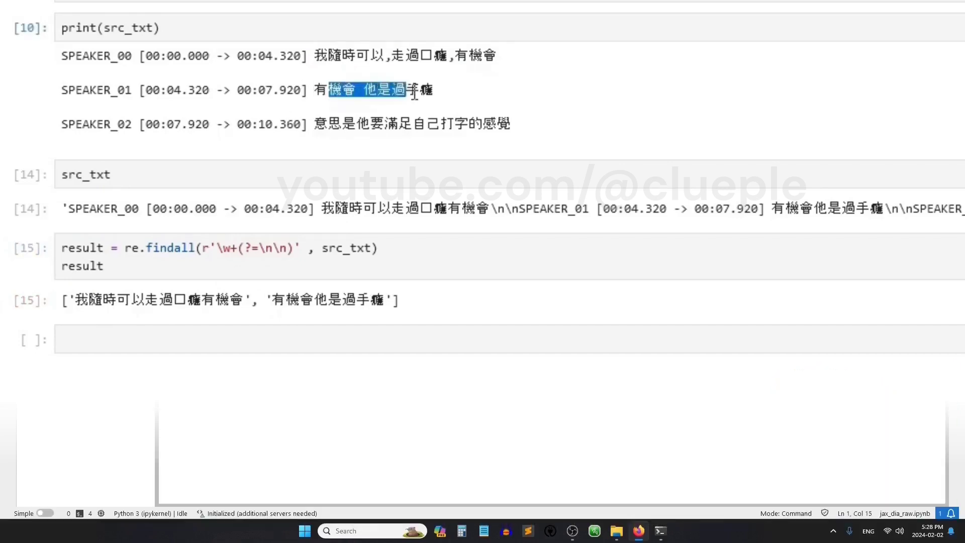
pyautogui.moveTo(314, 124); pyautogui.dragTo(527, 125)
pyautogui.scroll(5, 482, 290)
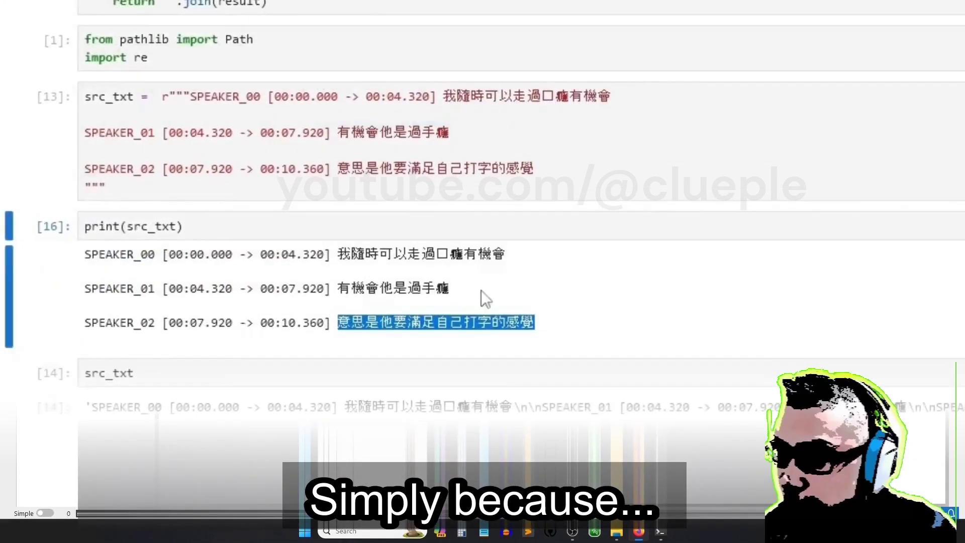
# Step: Add a blank line after SPEAKER_02, then rerun the print, raw-string and findall cells
pyautogui.click(576, 162)
pyautogui.press('Return')
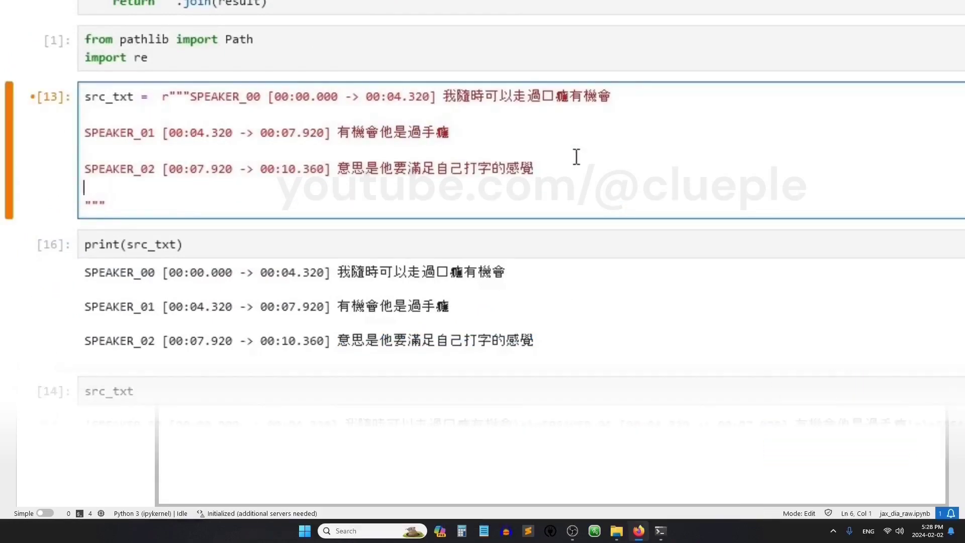
pyautogui.hotkey('shift', 'Return')
pyautogui.scroll(-3, 529, 113)
pyautogui.click(387, 43)
pyautogui.hotkey('shift', 'Return')
pyautogui.hotkey('shift', 'Return')
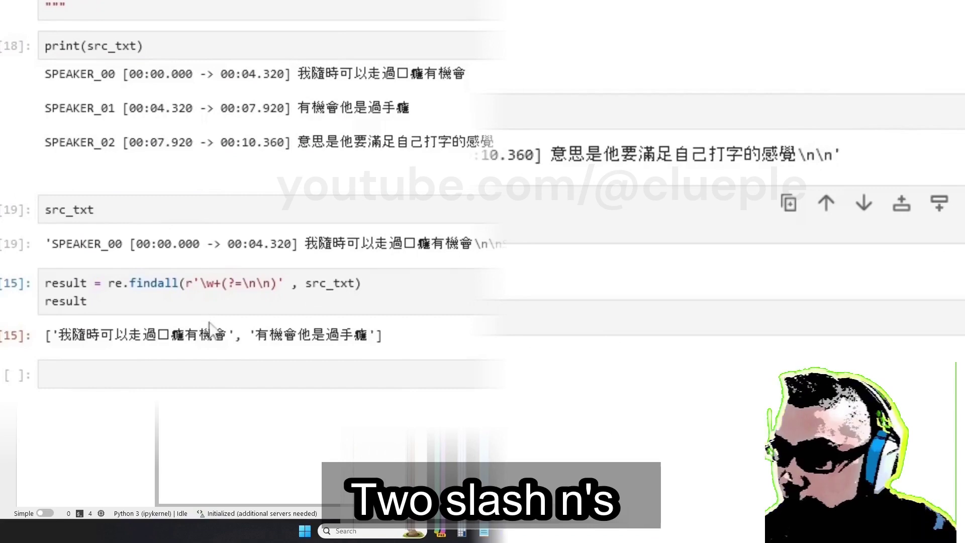
pyautogui.hotkey('shift', 'Return')
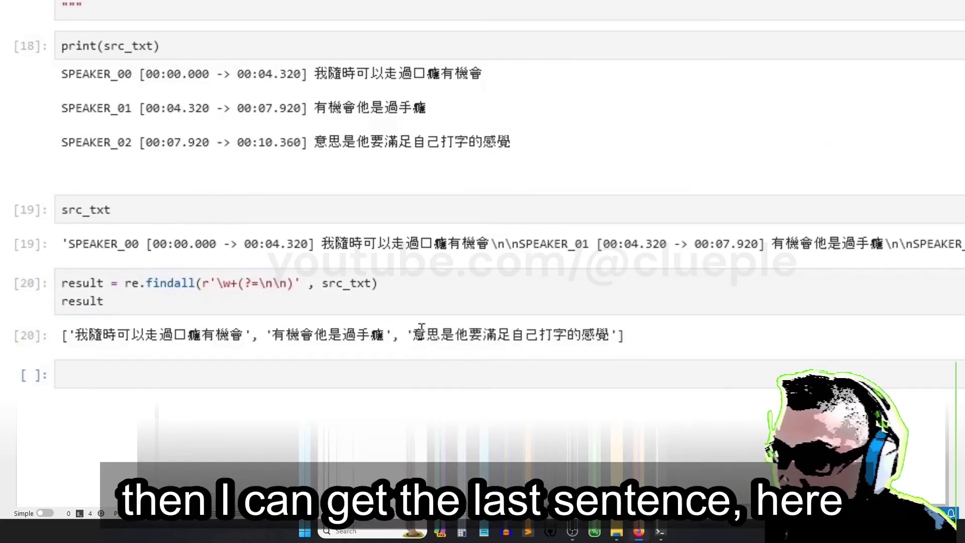
pyautogui.moveTo(415, 334); pyautogui.dragTo(611, 334)
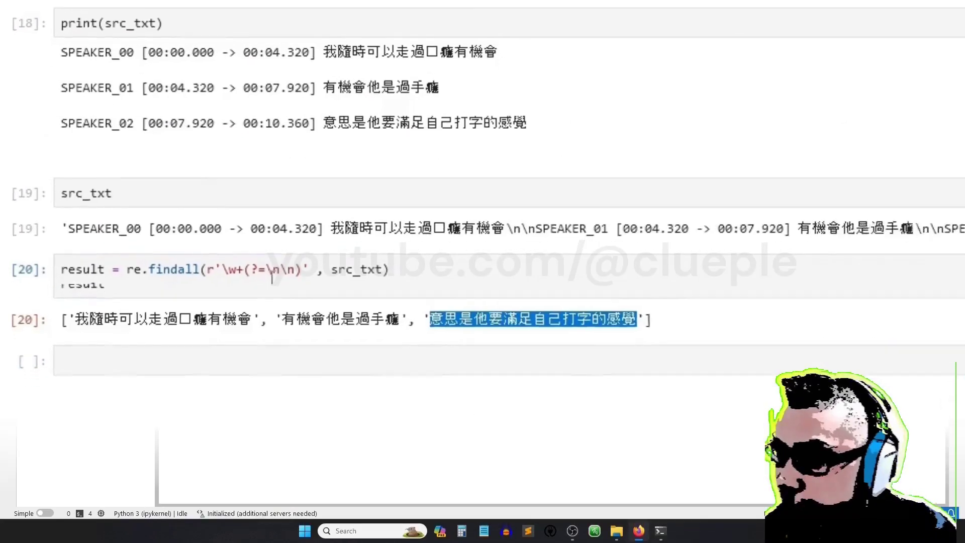
pyautogui.click(267, 294)
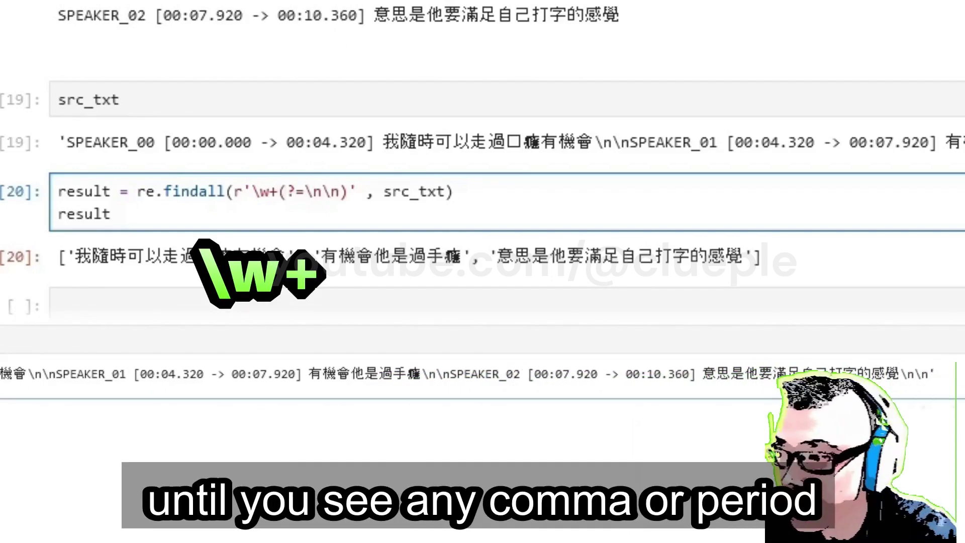
# Step: Place the cursor inside the \w+(?=\n\n) pattern to explain it
pyautogui.click(284, 192)
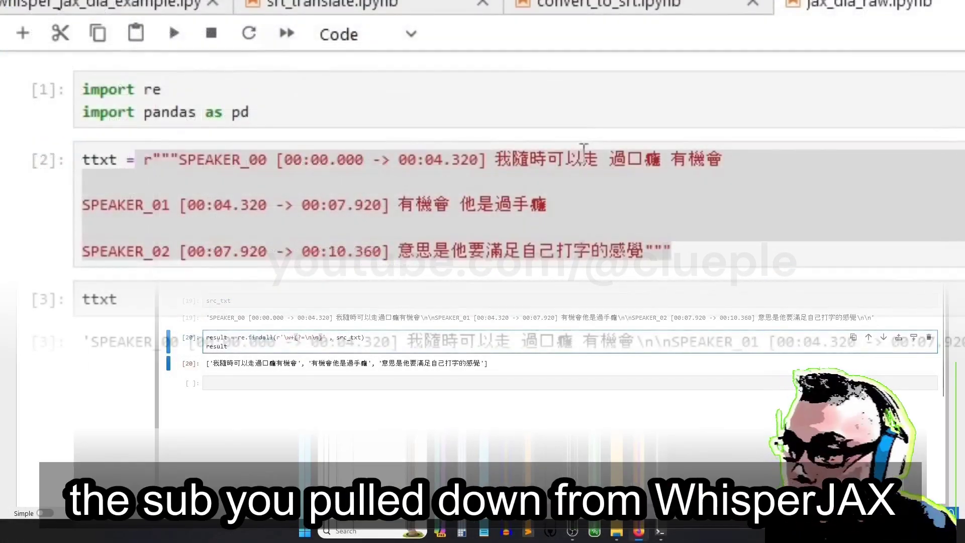
# Step: Place the cursor in the ttxt transcript cell to point out its spaces
pyautogui.click(624, 157)
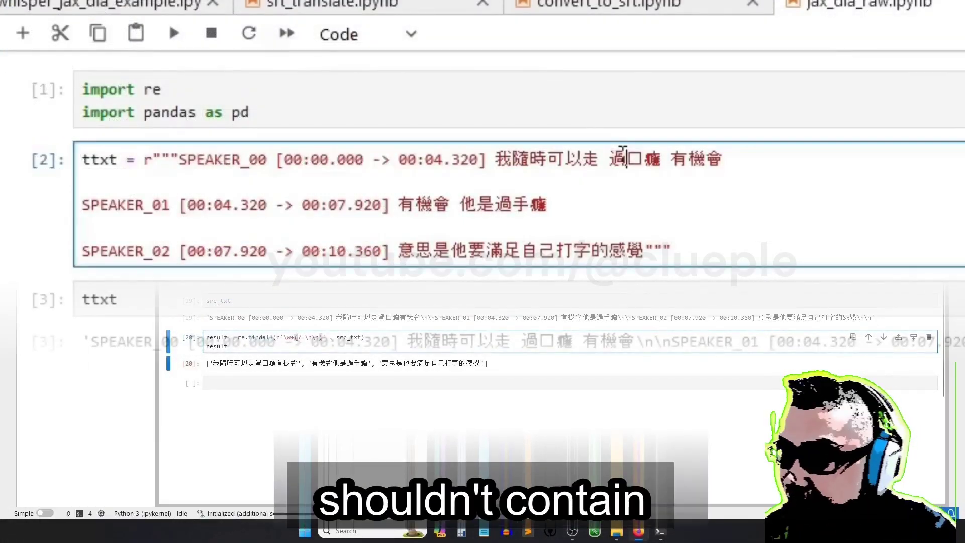